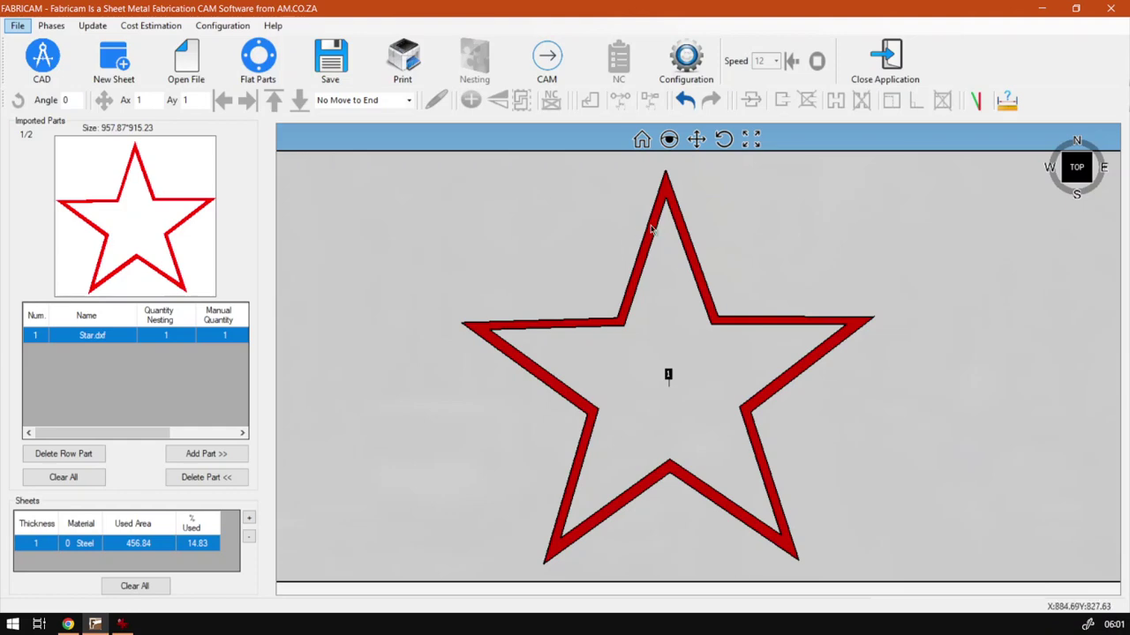
# Step: Start from the home view, try the Rotate view tool on the star sheet, and restore the home view
pyautogui.click(642, 141)
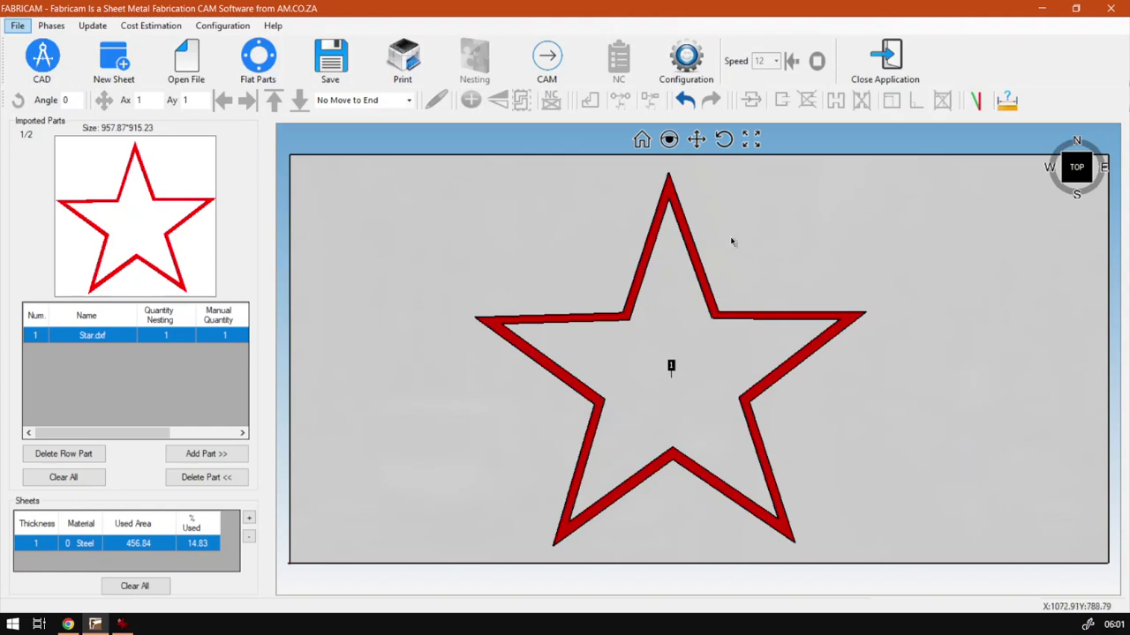
pyautogui.click(722, 140)
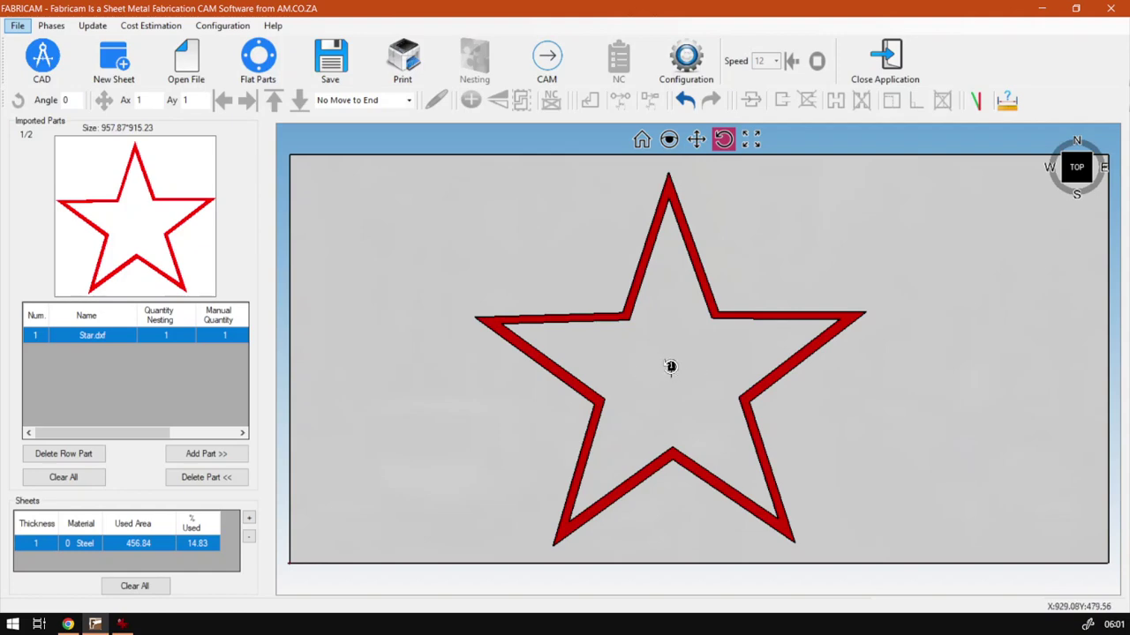
pyautogui.moveTo(917, 277)
pyautogui.mouseDown()
pyautogui.moveTo(910, 250)
pyautogui.moveTo(865, 212)
pyautogui.moveTo(888, 182)
pyautogui.moveTo(947, 383)
pyautogui.moveTo(933, 253)
pyautogui.moveTo(954, 396)
pyautogui.moveTo(927, 312)
pyautogui.moveTo(948, 379)
pyautogui.moveTo(699, 472)
pyautogui.moveTo(792, 386)
pyautogui.moveTo(748, 372)
pyautogui.moveTo(789, 434)
pyautogui.moveTo(838, 441)
pyautogui.moveTo(986, 555)
pyautogui.moveTo(1042, 522)
pyautogui.moveTo(736, 421)
pyautogui.moveTo(732, 442)
pyautogui.mouseUp()
pyautogui.click(642, 139)
pyautogui.moveTo(671, 368)
pyautogui.mouseDown()
pyautogui.moveTo(668, 260)
pyautogui.moveTo(660, 365)
pyautogui.moveTo(684, 442)
pyautogui.moveTo(663, 303)
pyautogui.moveTo(666, 406)
pyautogui.moveTo(666, 310)
pyautogui.moveTo(675, 380)
pyautogui.moveTo(676, 358)
pyautogui.mouseUp()
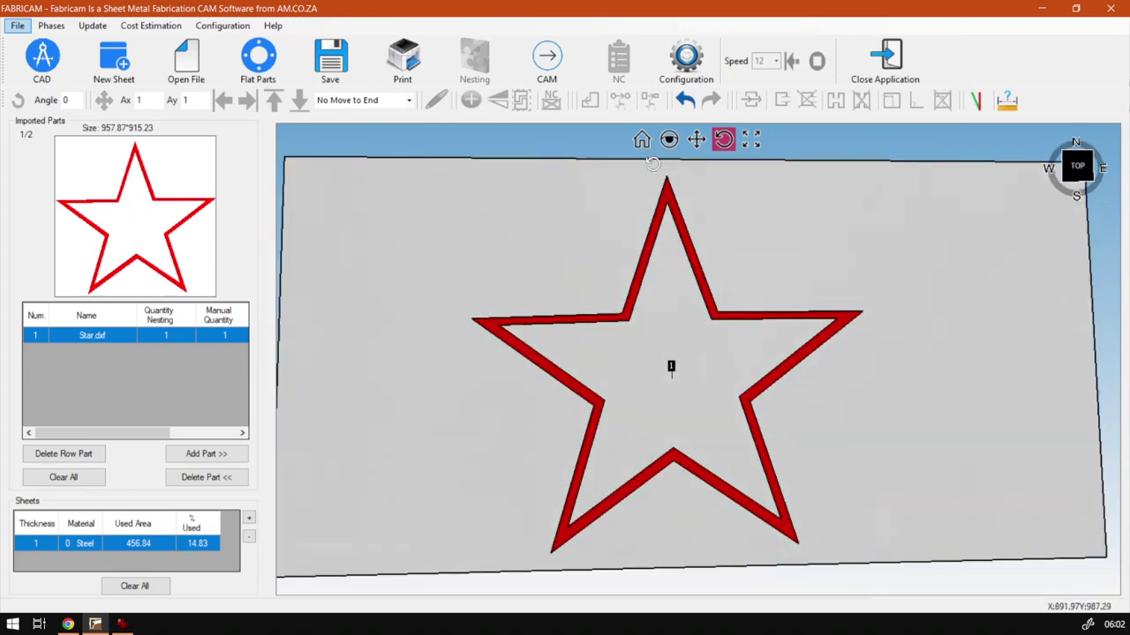
pyautogui.click(641, 139)
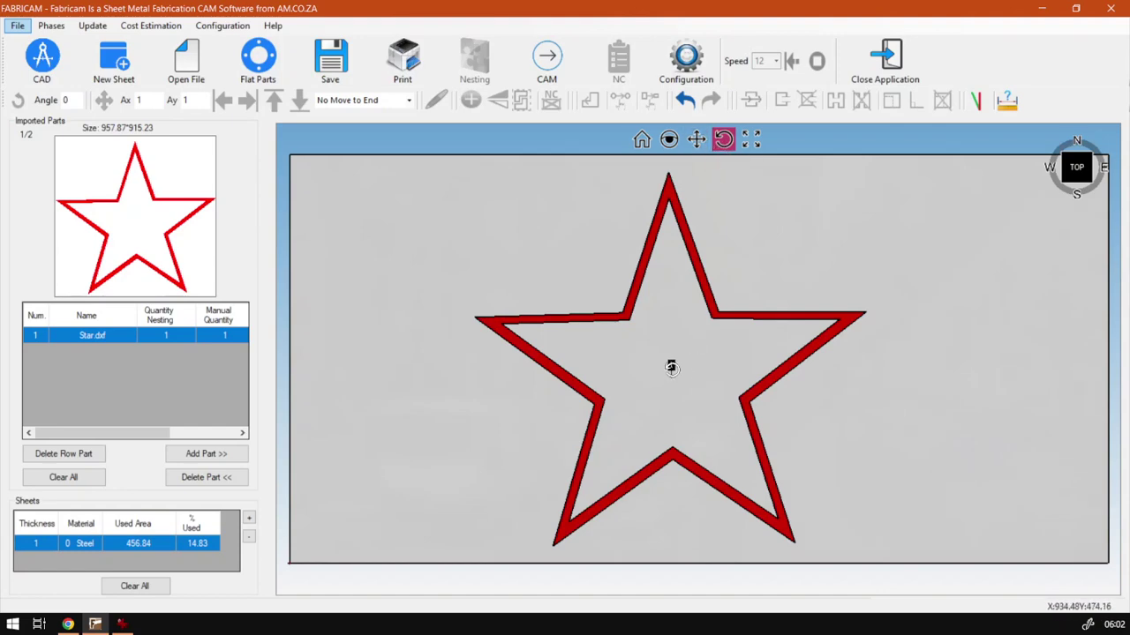
# Step: Rotate the view slightly about the star's centre and return it to the home view
pyautogui.moveTo(671, 368)
pyautogui.mouseDown()
pyautogui.moveTo(588, 361)
pyautogui.moveTo(782, 374)
pyautogui.moveTo(486, 361)
pyautogui.moveTo(691, 363)
pyautogui.moveTo(671, 368)
pyautogui.moveTo(689, 374)
pyautogui.moveTo(661, 369)
pyautogui.moveTo(689, 376)
pyautogui.moveTo(672, 370)
pyautogui.mouseUp()
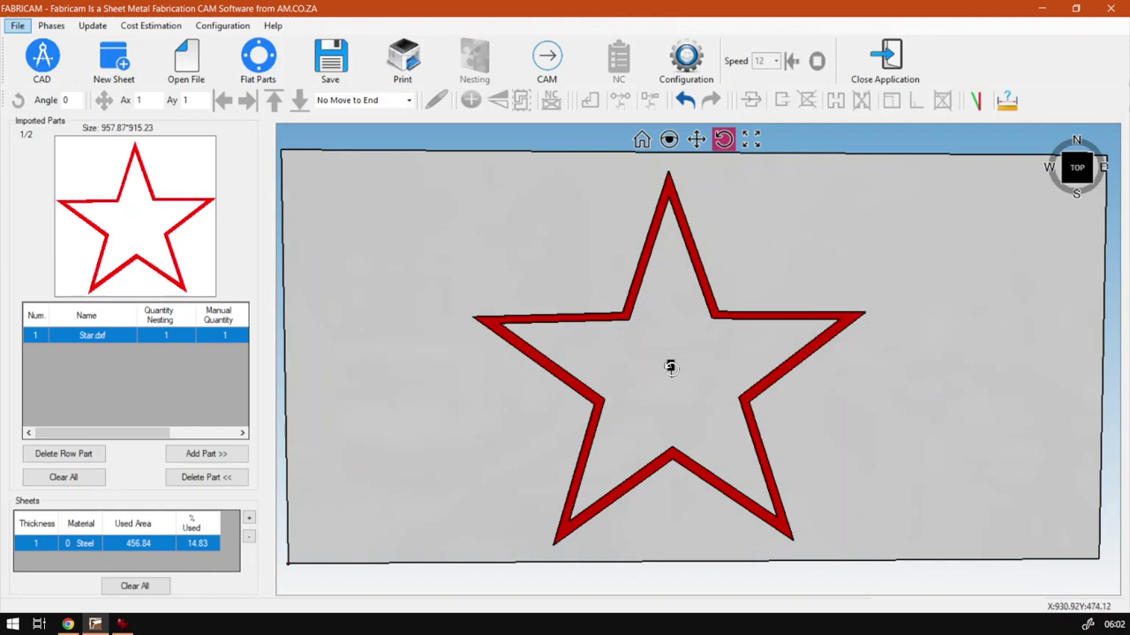
pyautogui.moveTo(671, 367)
pyautogui.mouseDown()
pyautogui.moveTo(787, 302)
pyautogui.moveTo(694, 339)
pyautogui.moveTo(537, 448)
pyautogui.moveTo(582, 397)
pyautogui.moveTo(562, 332)
pyautogui.moveTo(515, 295)
pyautogui.moveTo(812, 429)
pyautogui.moveTo(726, 363)
pyautogui.moveTo(636, 330)
pyautogui.moveTo(644, 364)
pyautogui.moveTo(669, 365)
pyautogui.mouseUp()
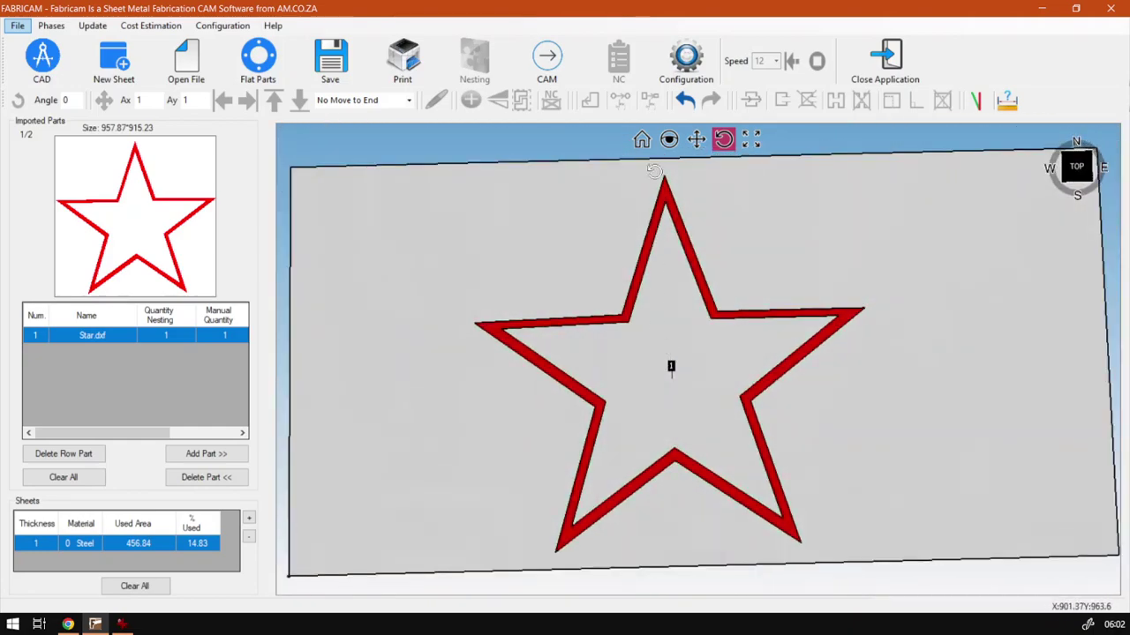
pyautogui.click(641, 139)
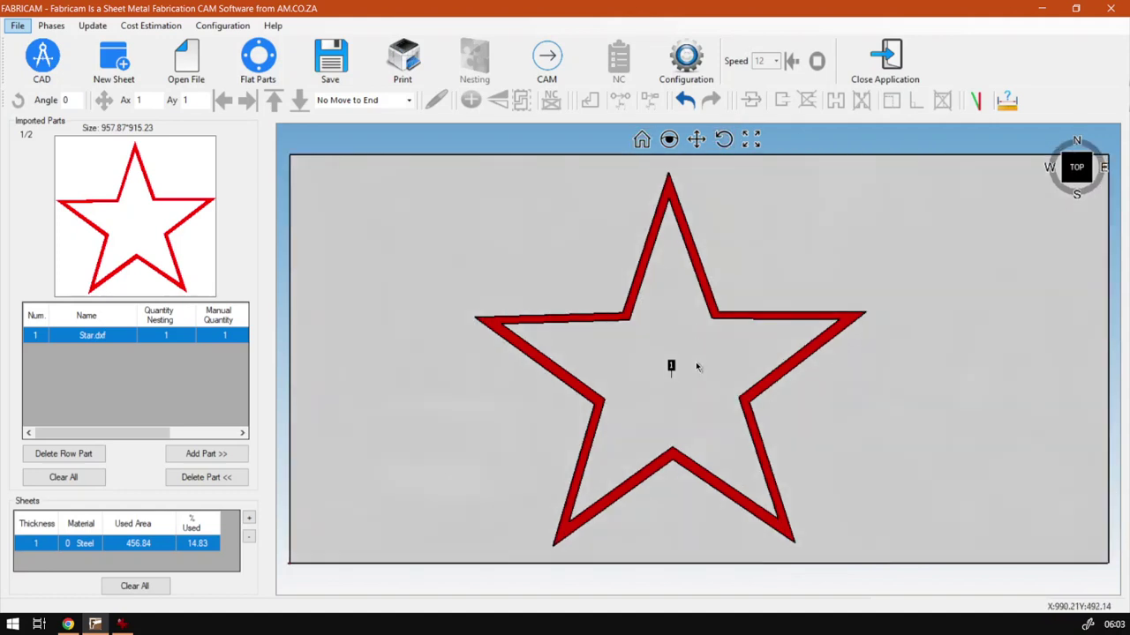
# Step: Zoom out to the whole sheet, rotate the view from around the sheet's corners, and restore the home view
pyautogui.scroll(-1, 684, 357)
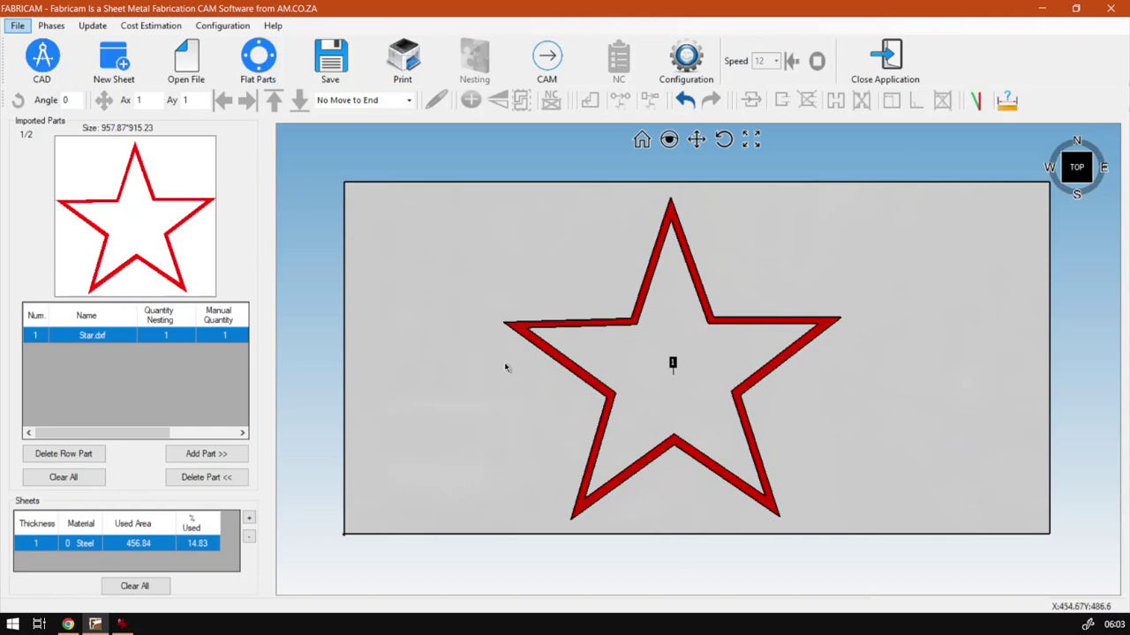
pyautogui.scroll(2, 732, 397)
pyautogui.scroll(-1, 732, 396)
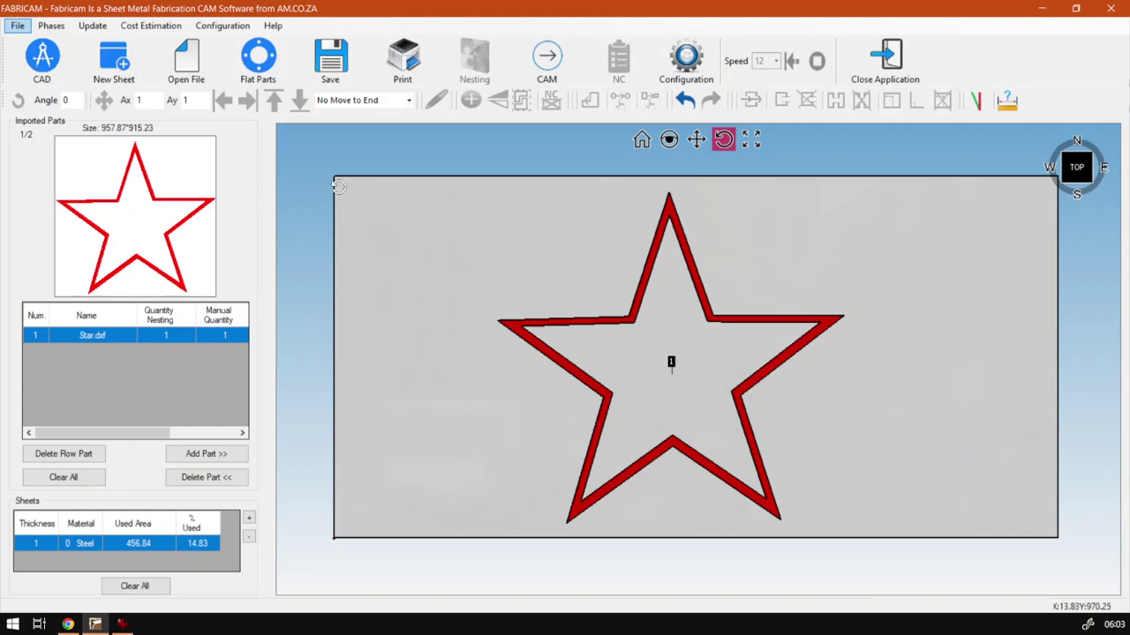
pyautogui.moveTo(323, 167); pyautogui.dragTo(750, 218)
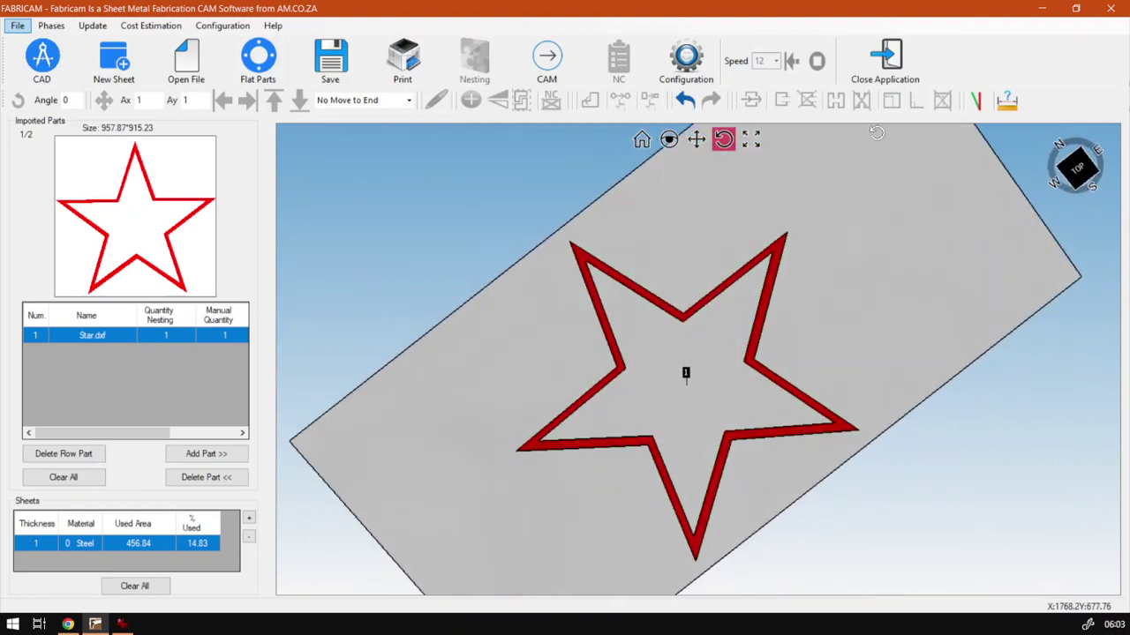
pyautogui.moveTo(876, 132)
pyautogui.mouseDown()
pyautogui.moveTo(850, 126)
pyautogui.moveTo(857, 171)
pyautogui.moveTo(863, 155)
pyautogui.moveTo(868, 140)
pyautogui.moveTo(830, 184)
pyautogui.moveTo(915, 129)
pyautogui.moveTo(856, 124)
pyautogui.mouseUp()
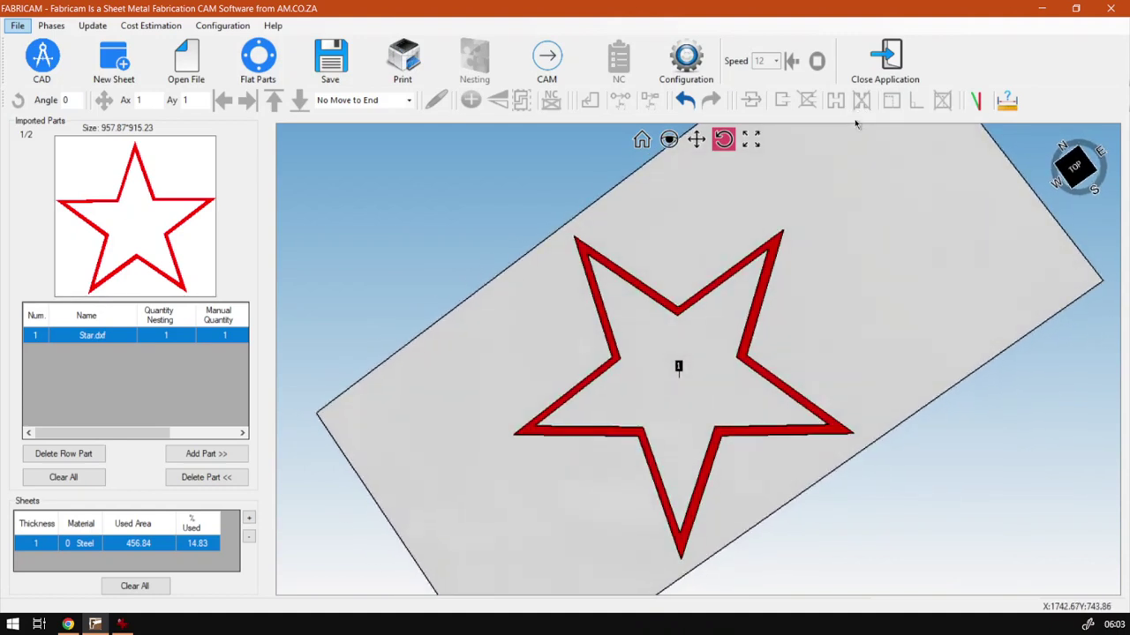
pyautogui.moveTo(279, 396); pyautogui.dragTo(298, 377)
pyautogui.moveTo(1097, 297)
pyautogui.mouseDown()
pyautogui.moveTo(1086, 388)
pyautogui.moveTo(750, 574)
pyautogui.moveTo(291, 450)
pyautogui.moveTo(348, 399)
pyautogui.moveTo(367, 455)
pyautogui.mouseUp()
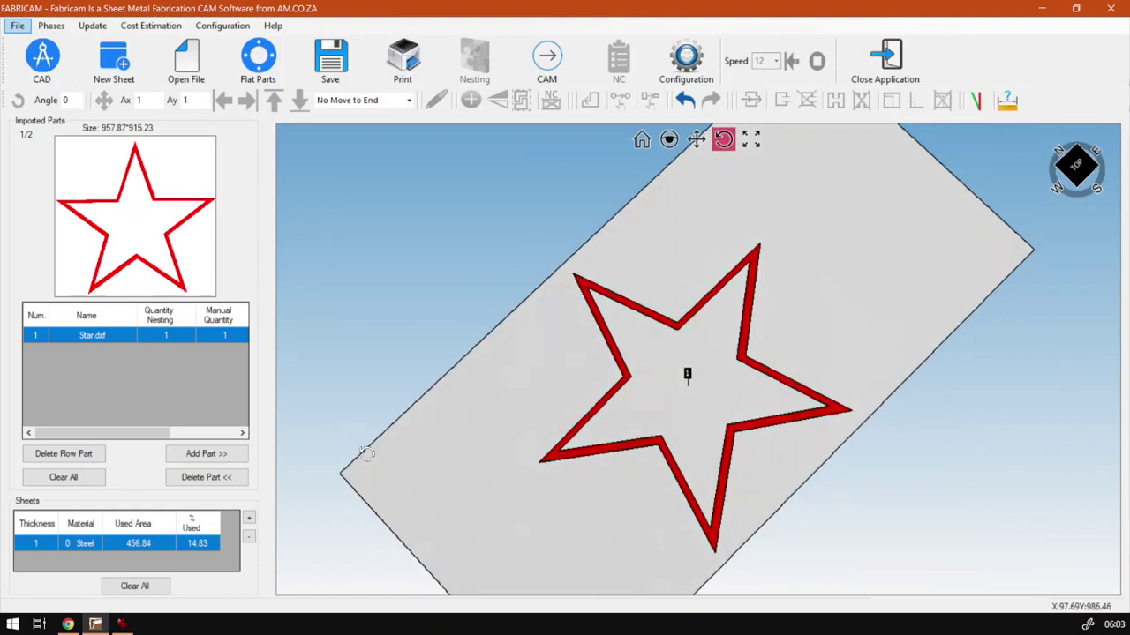
pyautogui.moveTo(1112, 253); pyautogui.dragTo(1059, 443)
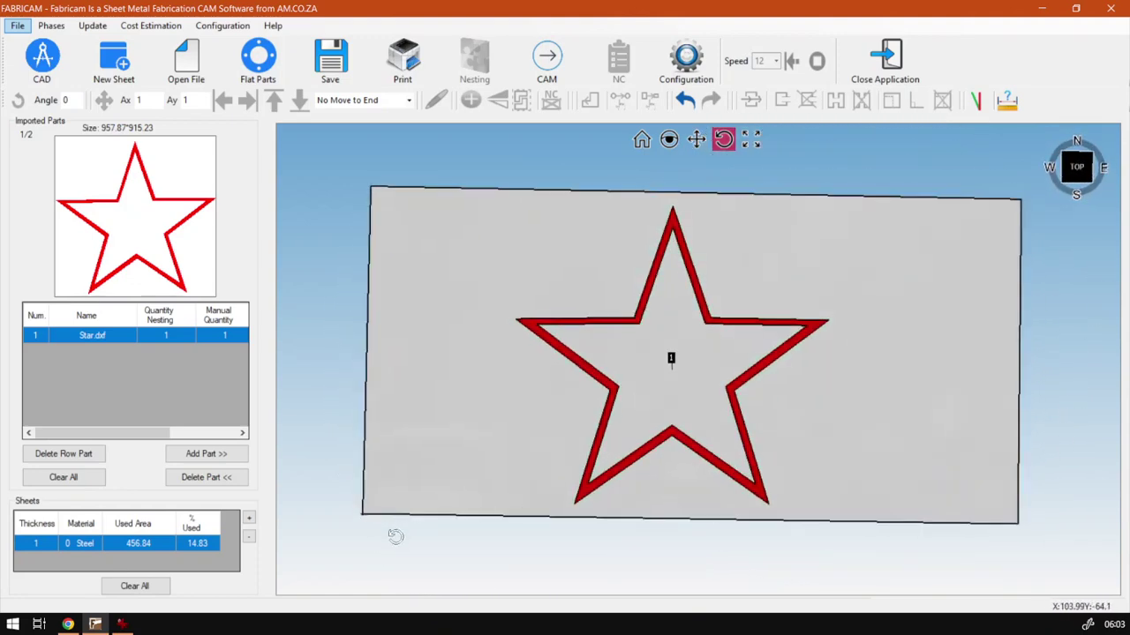
pyautogui.moveTo(354, 545)
pyautogui.mouseDown()
pyautogui.moveTo(326, 370)
pyautogui.moveTo(353, 552)
pyautogui.moveTo(350, 541)
pyautogui.mouseUp()
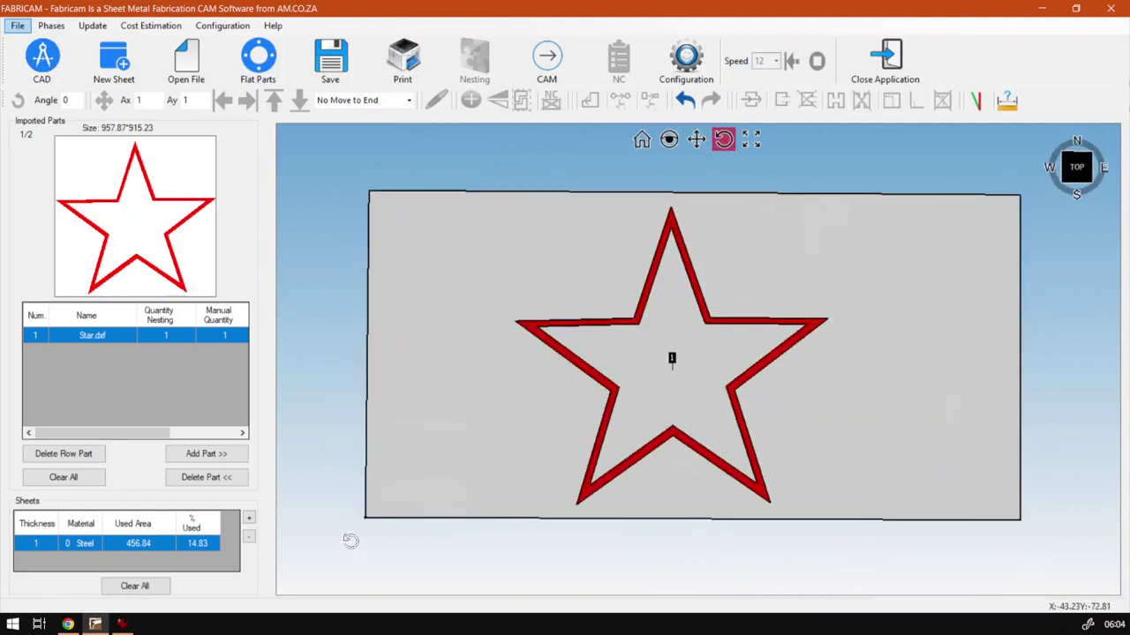
pyautogui.click(641, 140)
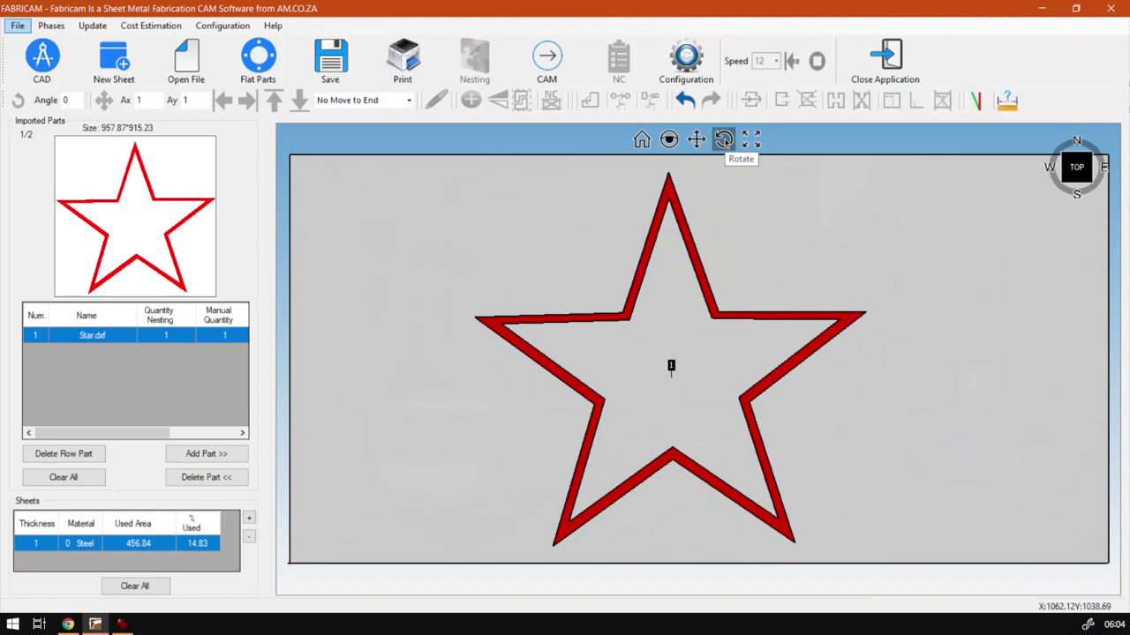
# Step: Rotate the view from the star's centre and from the sheet's upper-left corner, and reset it to home
pyautogui.click(724, 141)
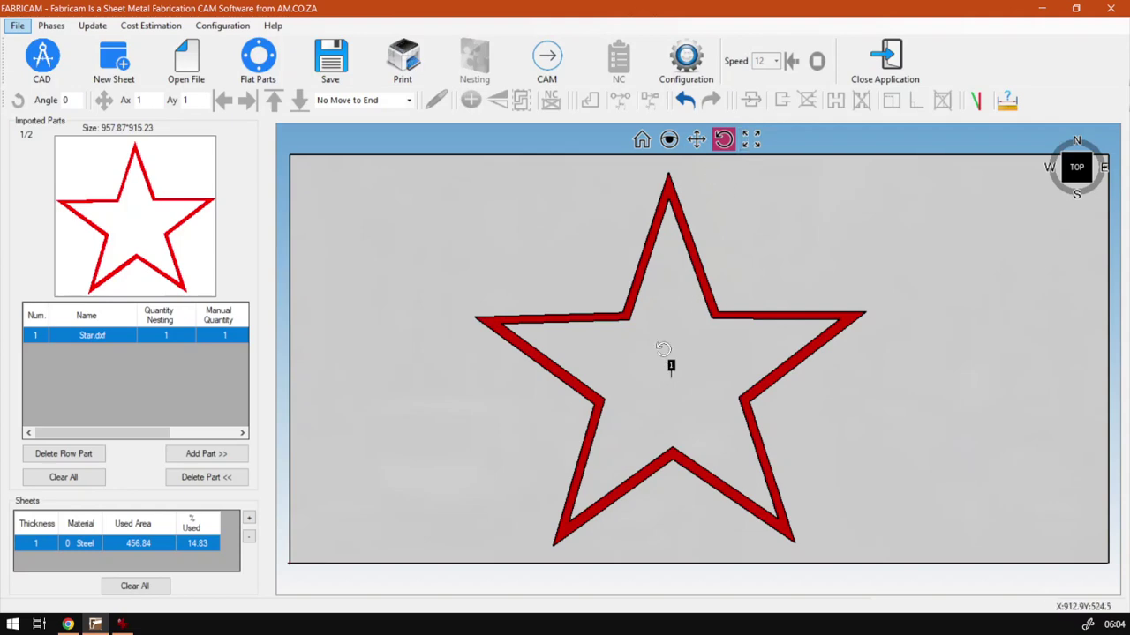
pyautogui.moveTo(656, 362)
pyautogui.mouseDown()
pyautogui.moveTo(714, 361)
pyautogui.moveTo(586, 366)
pyautogui.moveTo(650, 365)
pyautogui.moveTo(664, 267)
pyautogui.moveTo(660, 398)
pyautogui.moveTo(662, 367)
pyautogui.mouseUp()
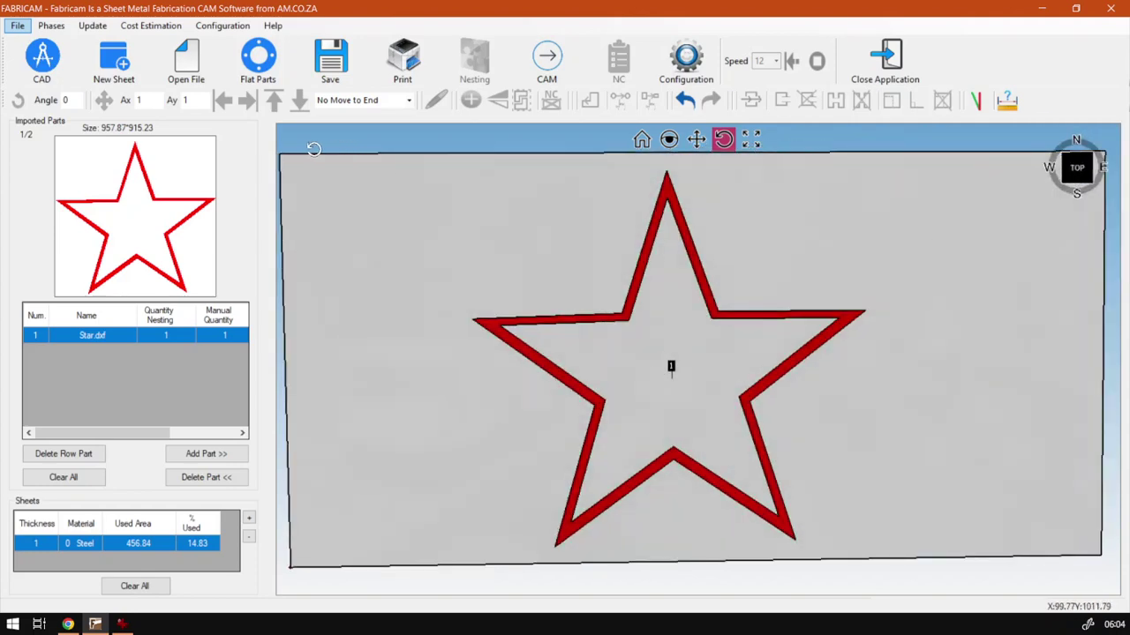
pyautogui.moveTo(314, 149); pyautogui.dragTo(267, 77)
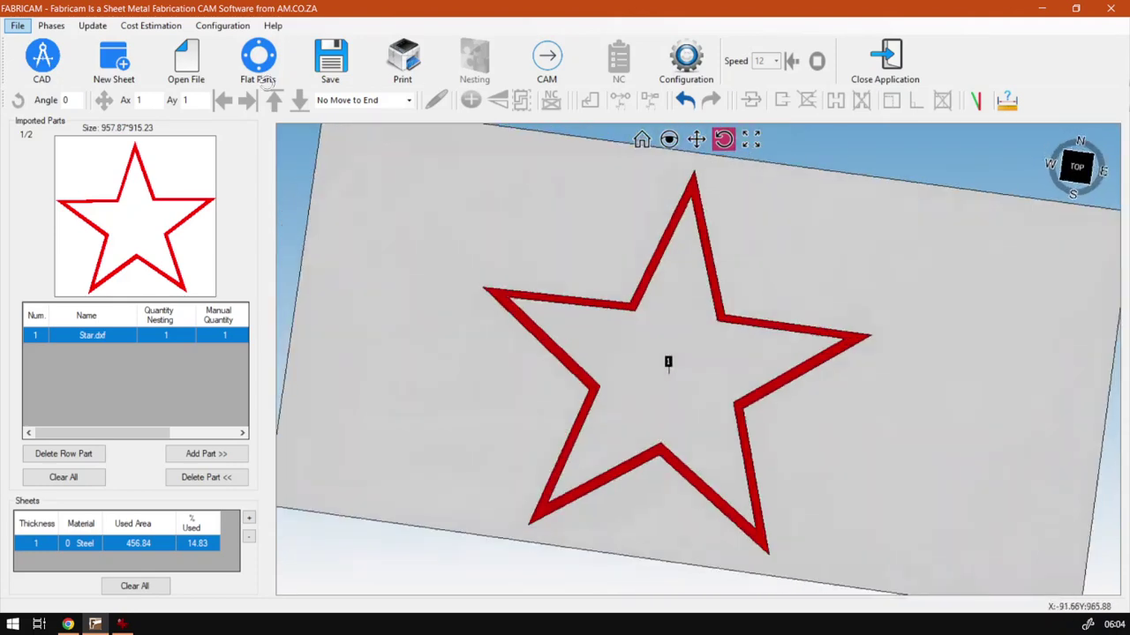
pyautogui.click(642, 139)
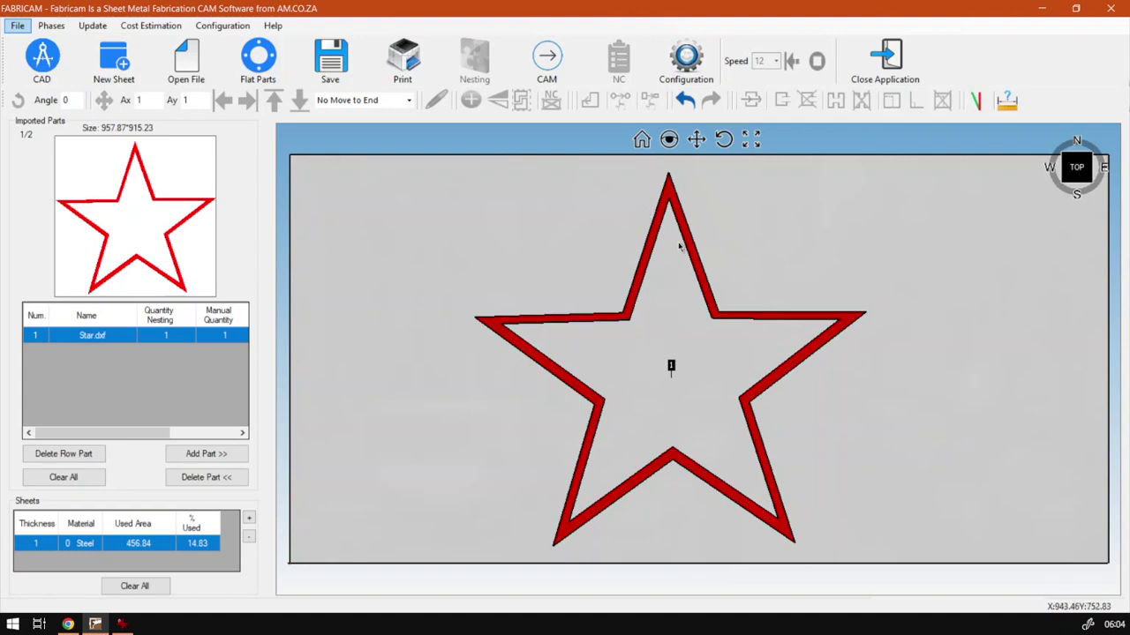
# Step: Rotate the view starting from the star's centre and pan the off-centre sheet back into the middle of the view
pyautogui.click(723, 139)
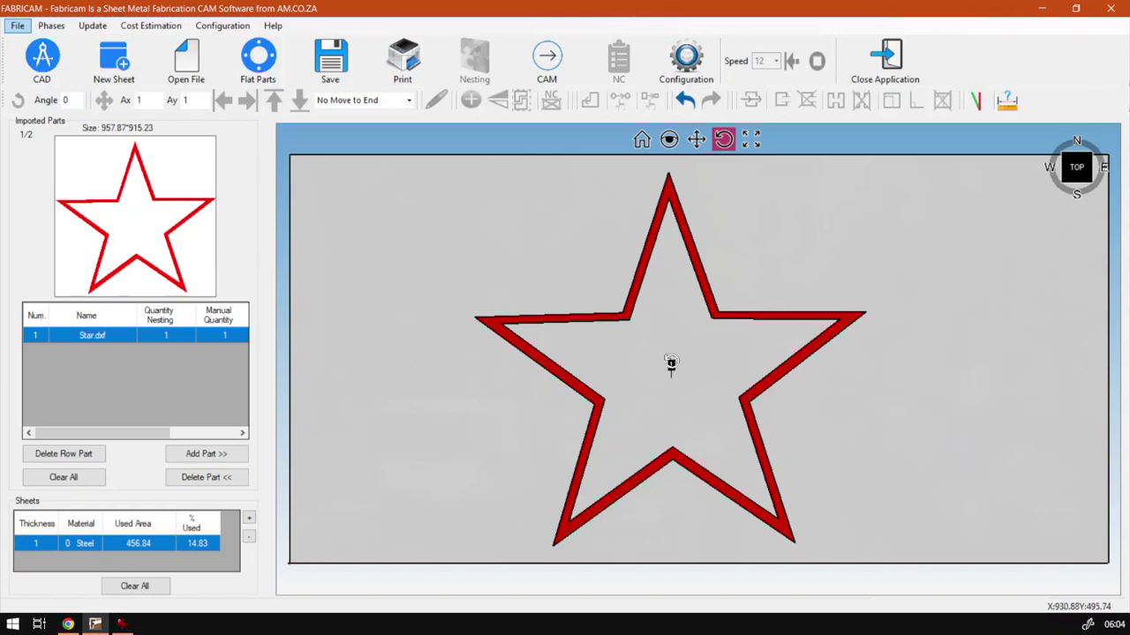
pyautogui.moveTo(669, 348); pyautogui.dragTo(444, 308)
pyautogui.click(696, 139)
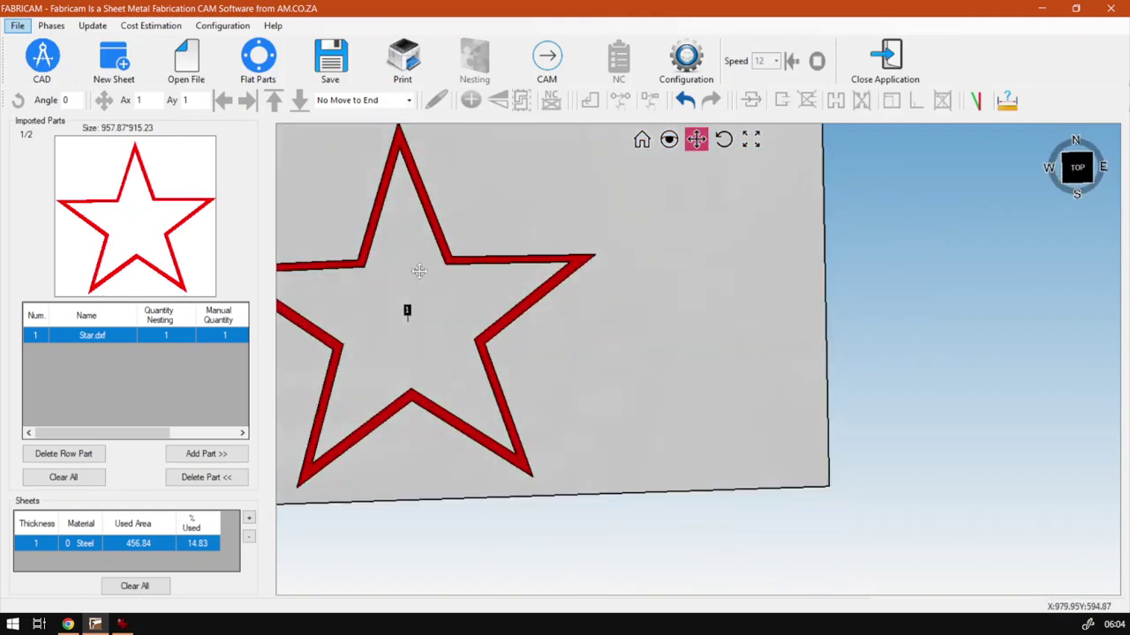
pyautogui.moveTo(416, 262); pyautogui.dragTo(684, 292)
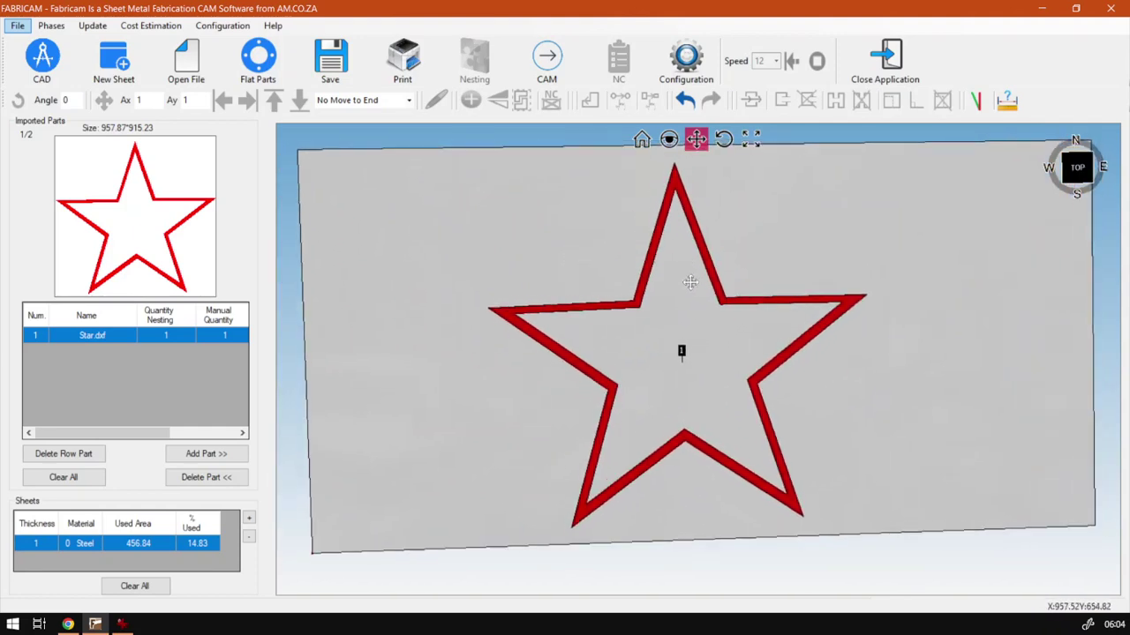
# Step: Turn the sheet view around from its outer corners, tilt it to other orientations, and restore the home view
pyautogui.click(723, 139)
pyautogui.moveTo(298, 154); pyautogui.dragTo(598, 394)
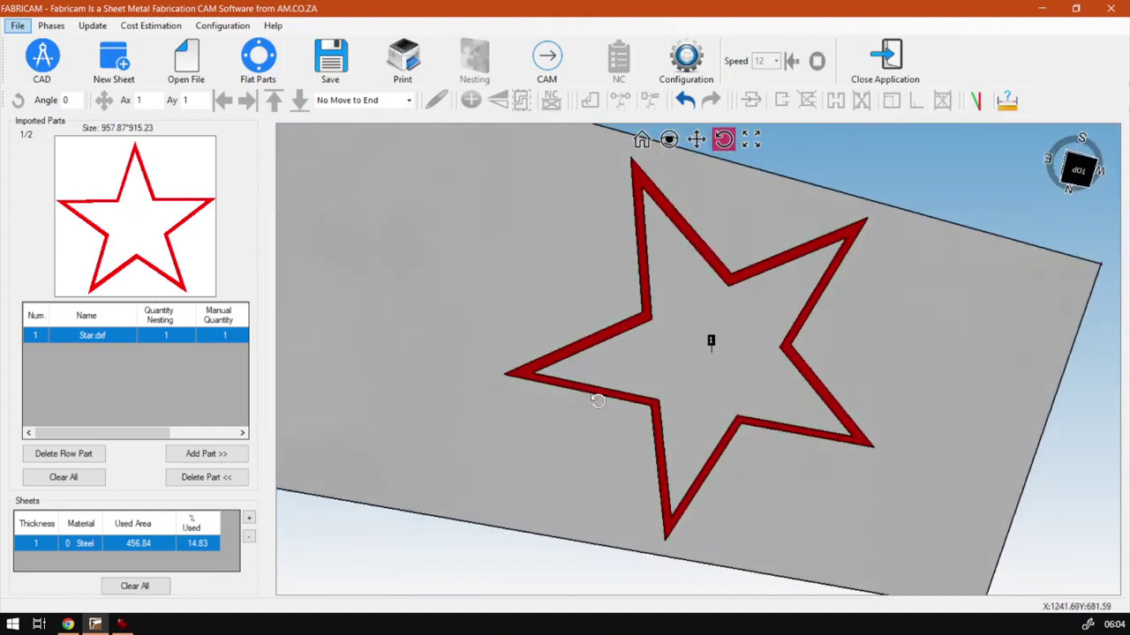
pyautogui.moveTo(933, 295); pyautogui.dragTo(905, 262)
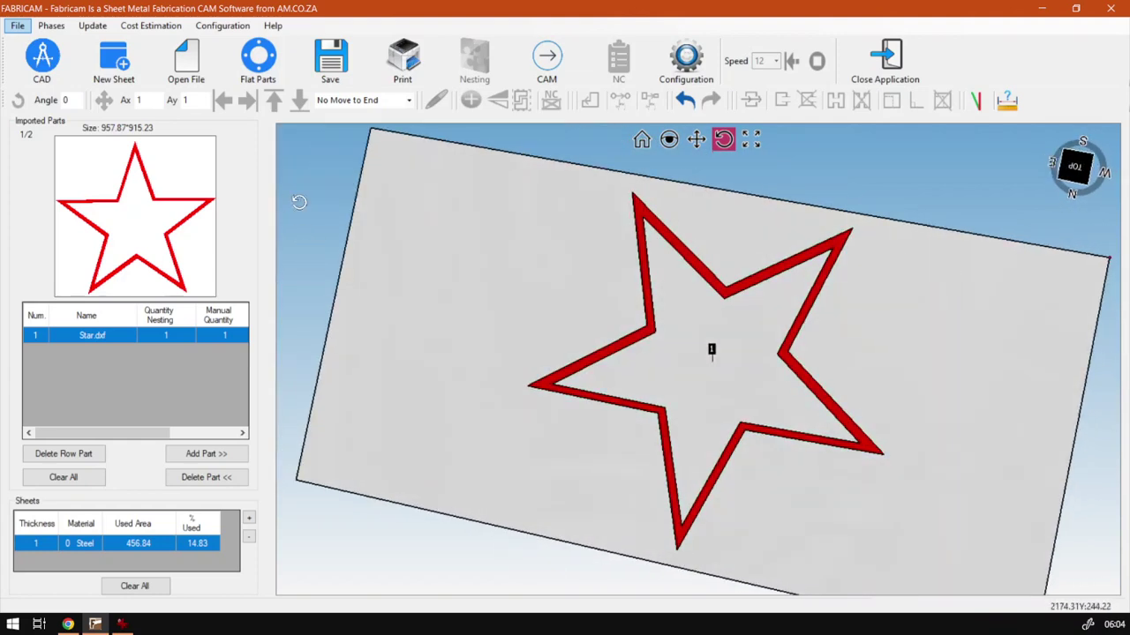
pyautogui.moveTo(309, 237); pyautogui.dragTo(321, 171)
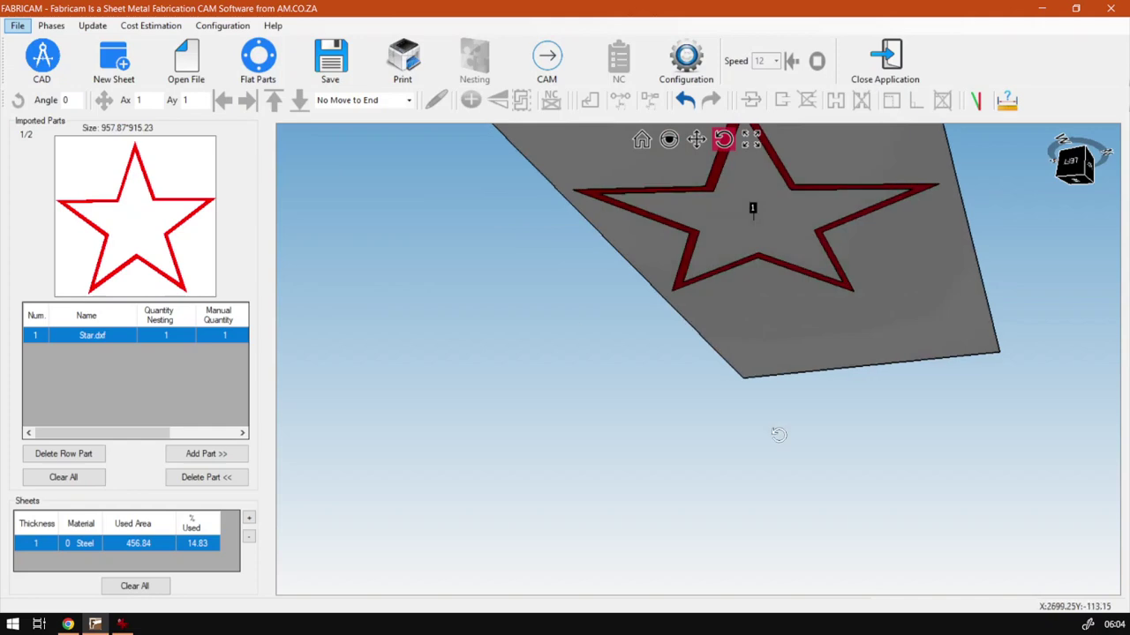
pyautogui.moveTo(777, 433); pyautogui.dragTo(729, 215)
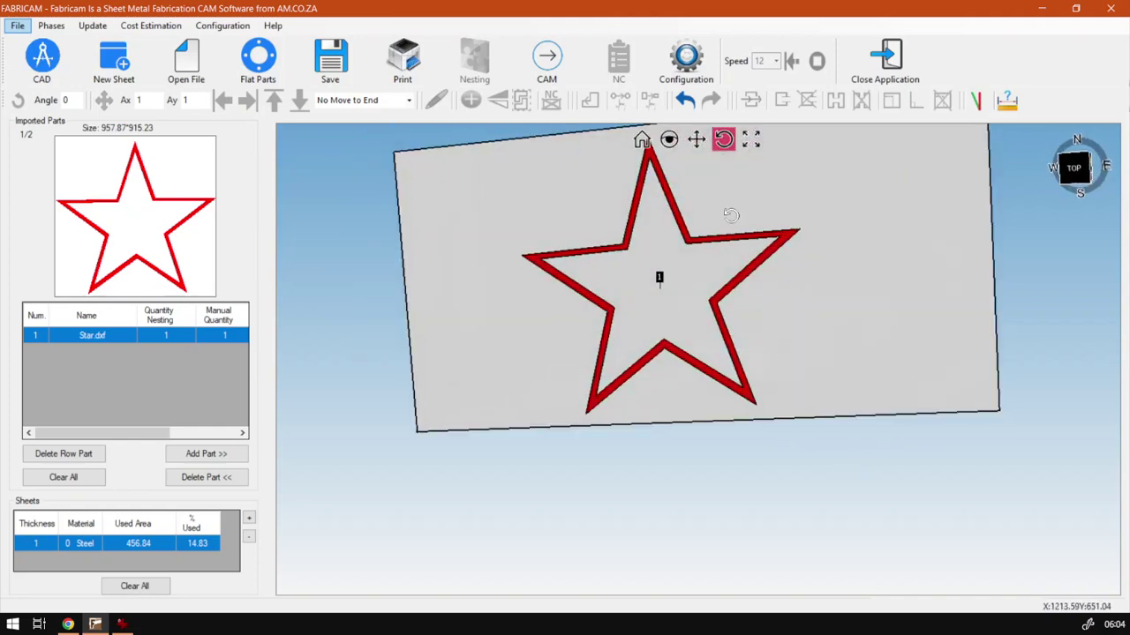
pyautogui.click(641, 139)
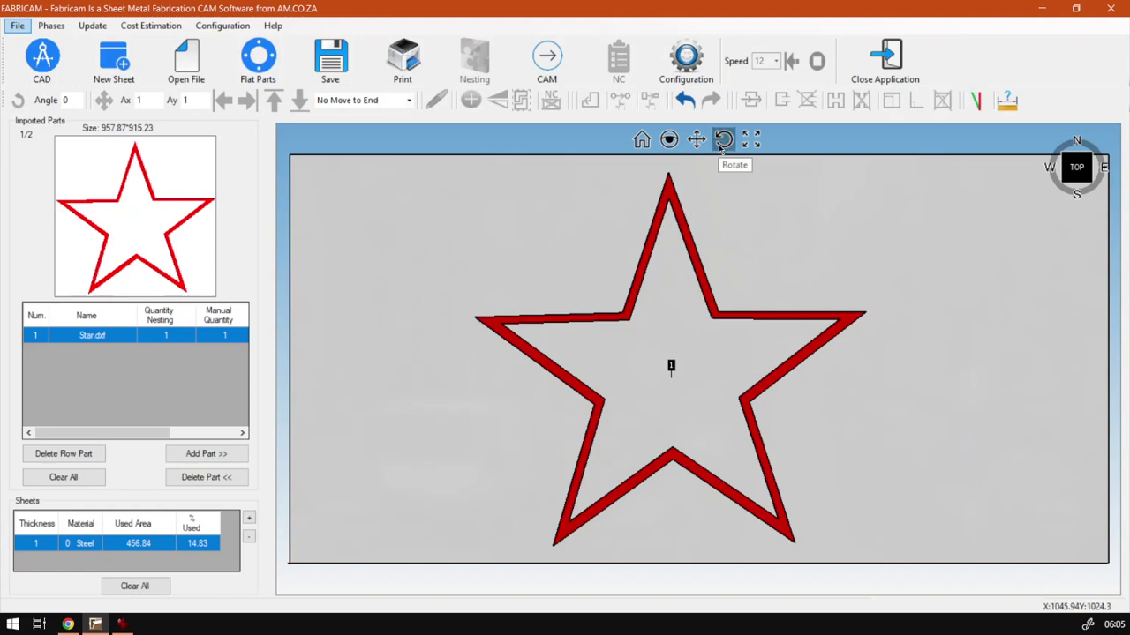
# Step: Switch to the Chrome browser and look over the softwaretraining.co.za home page
pyautogui.click(68, 624)
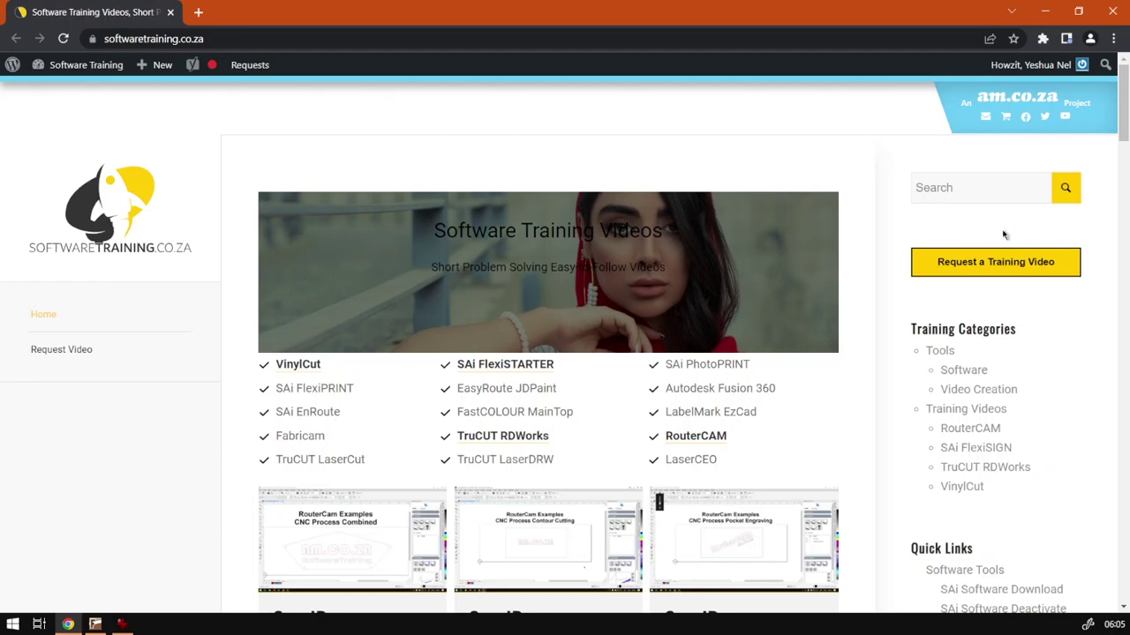
pyautogui.scroll(-4, 662, 415)
pyautogui.scroll(4, 655, 419)
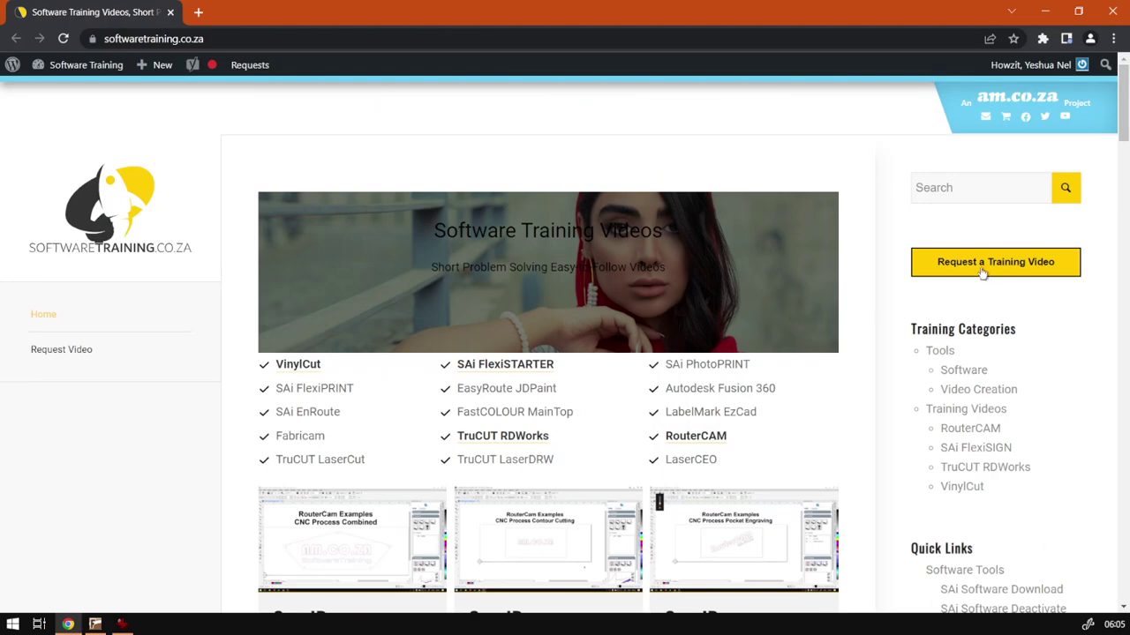